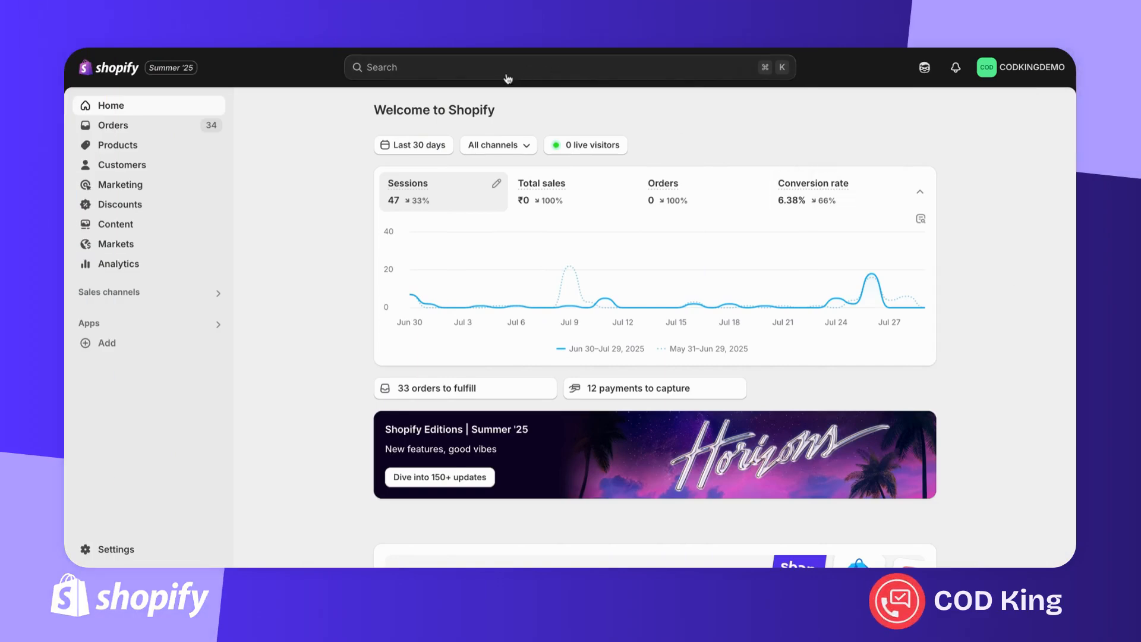
- Find the COD King app in the Shopify App Store and install it on the store
left_click(458, 71)
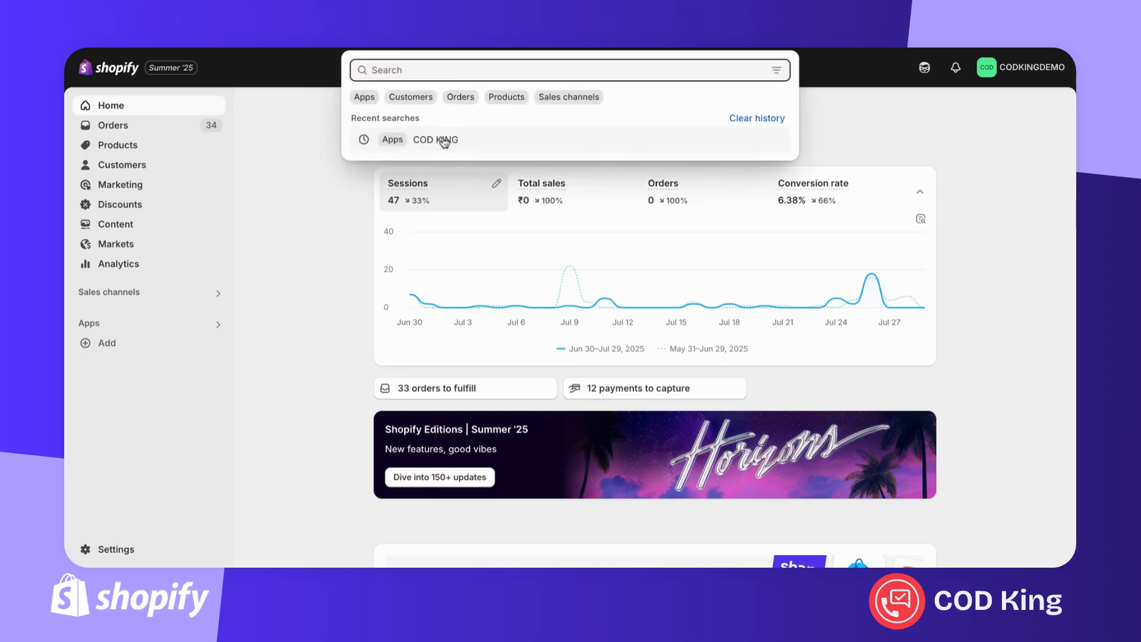
left_click(445, 140)
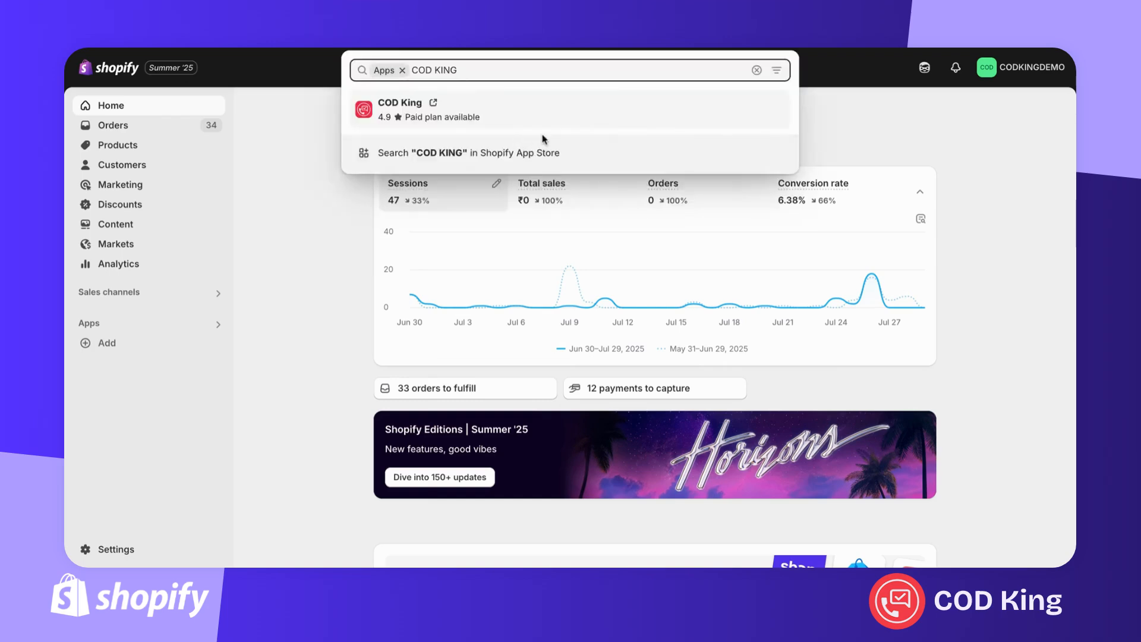
left_click(400, 103)
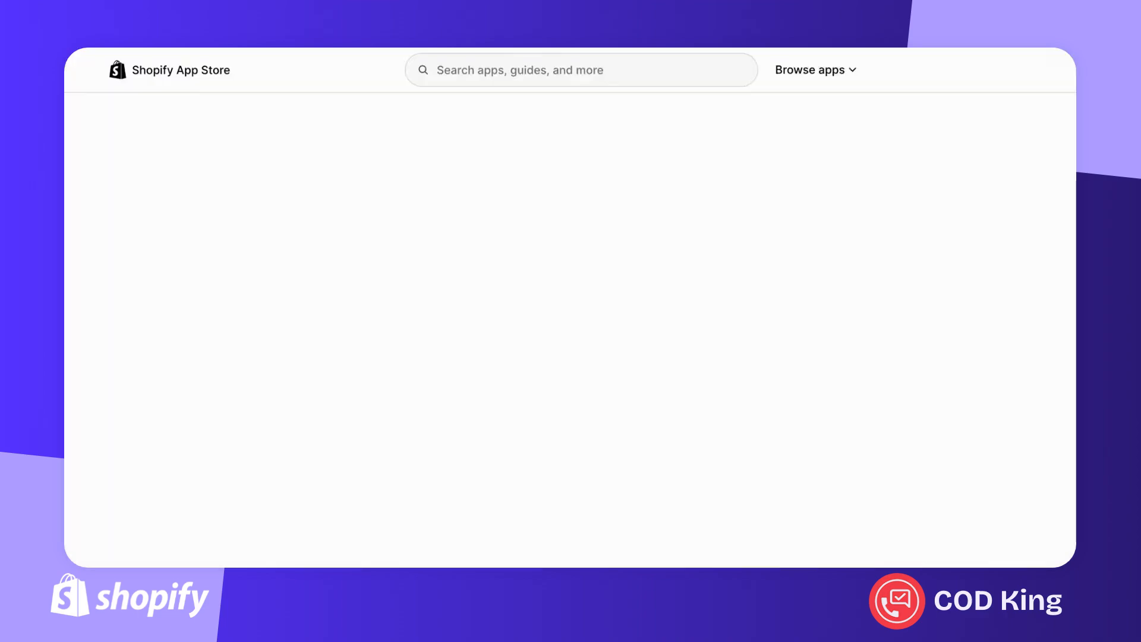
scroll(990, 287, "down", 2)
scroll(507, 354, "up", 1)
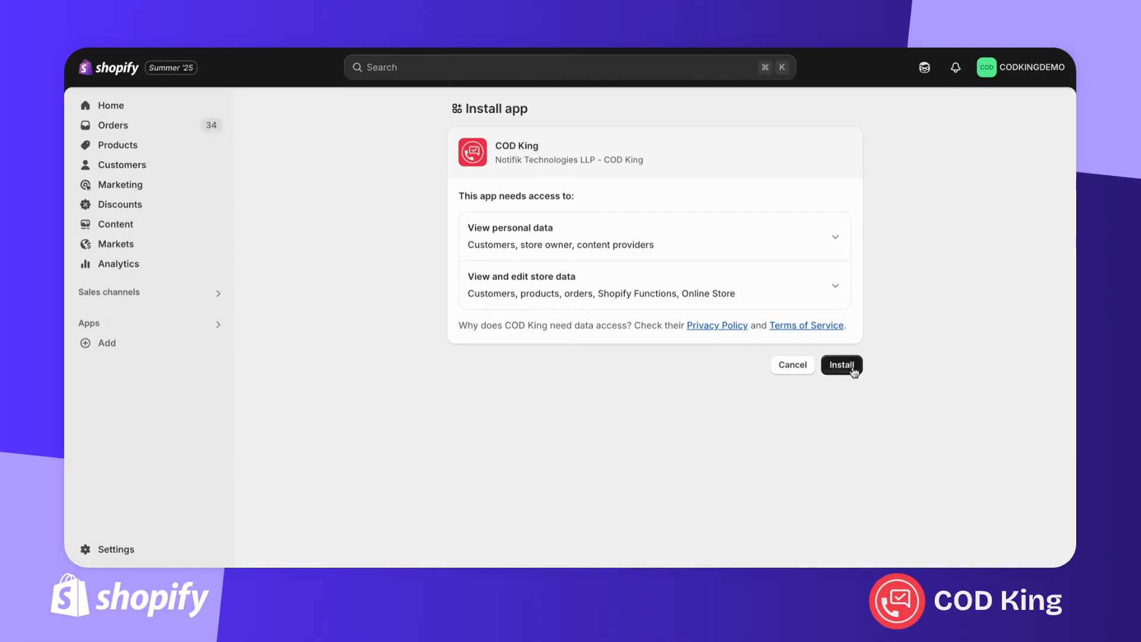
left_click(855, 368)
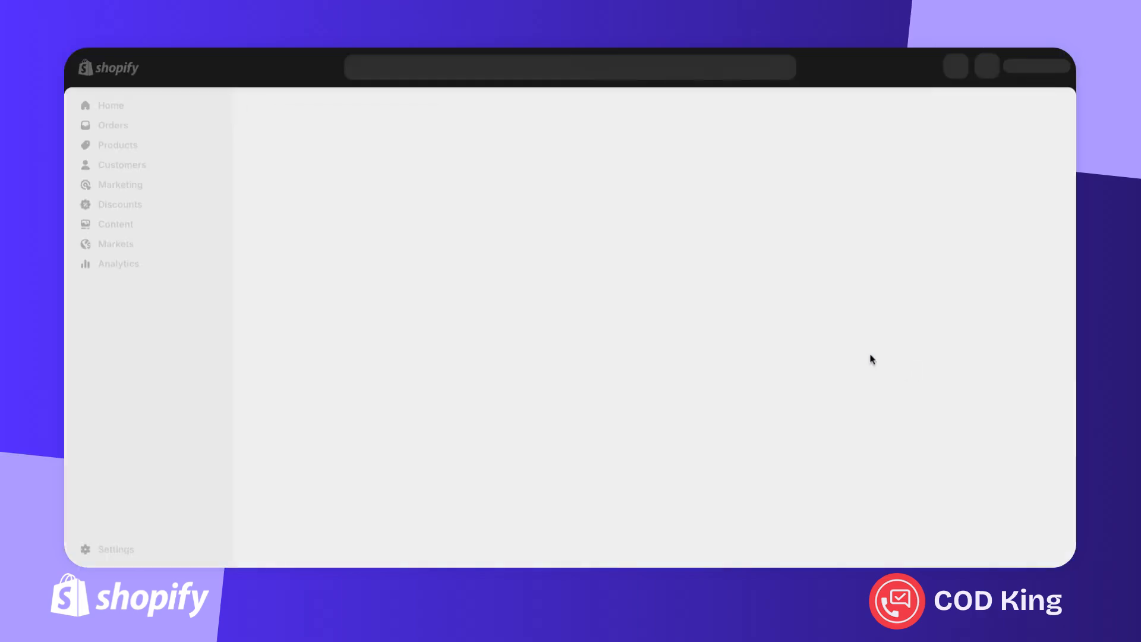
- Open the Partial Payment setup among the COD King app's features
scroll(776, 297, "down", 4)
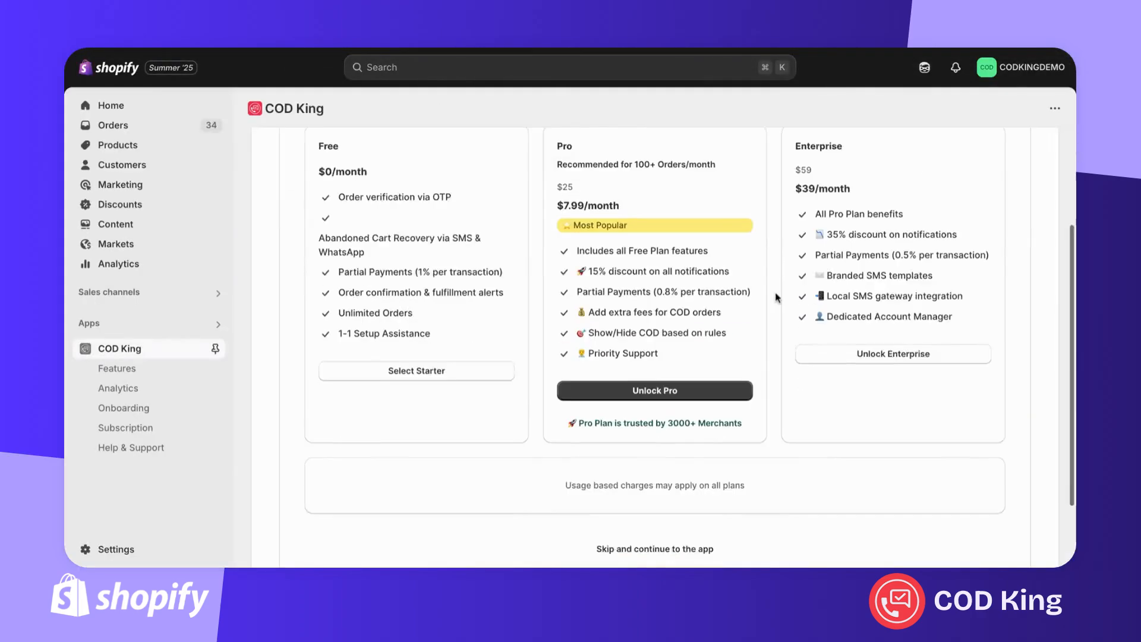
scroll(777, 297, "up", 3)
scroll(710, 340, "down", 2)
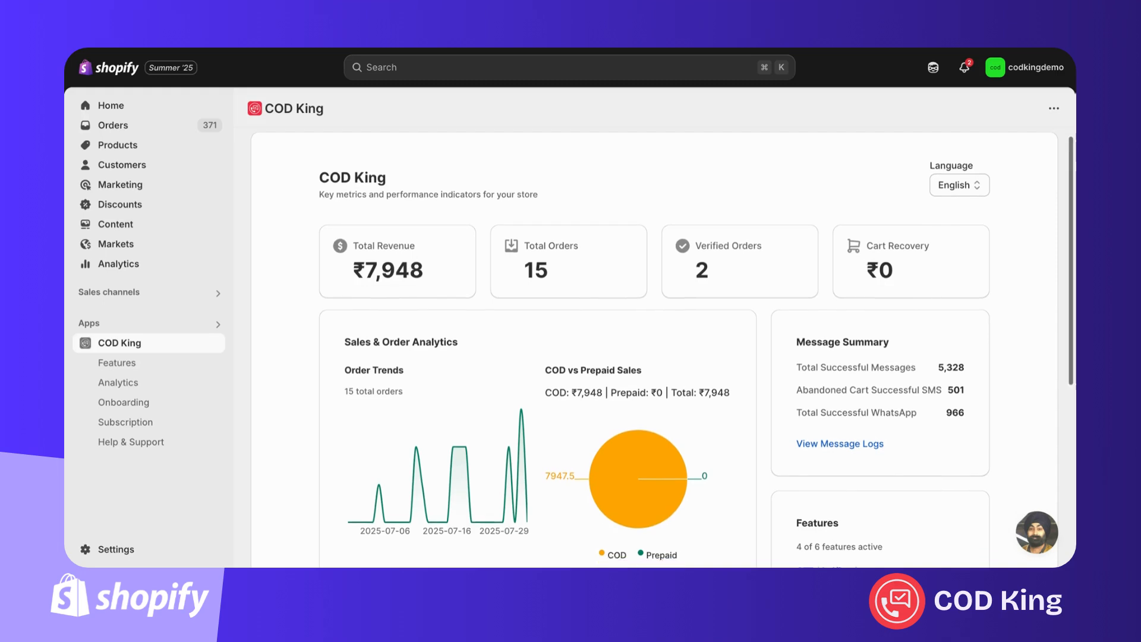
scroll(664, 351, "down", 1)
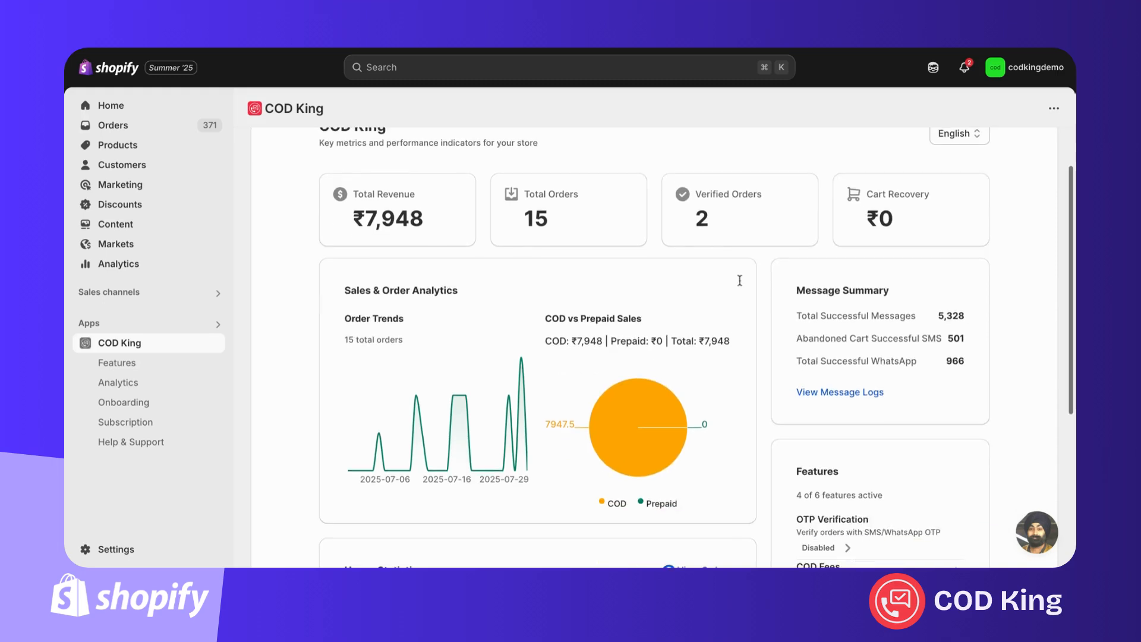
left_click(127, 368)
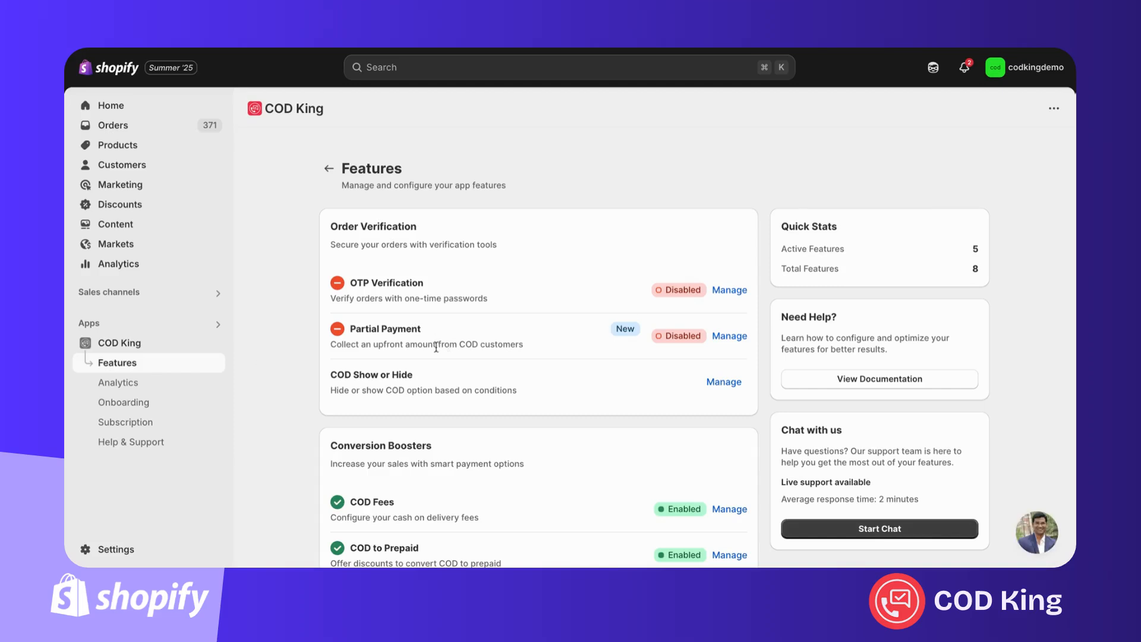
left_click(732, 336)
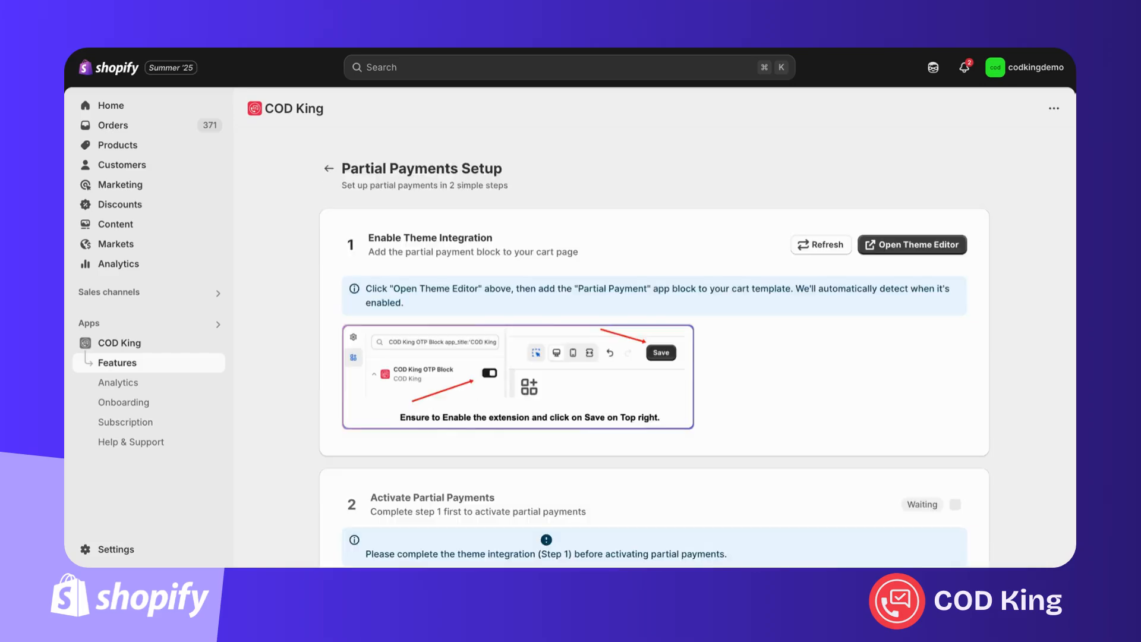
- Enable and save the COD King OTP Block embed in the theme editor, and activate and save partial payments for the store
left_click(915, 248)
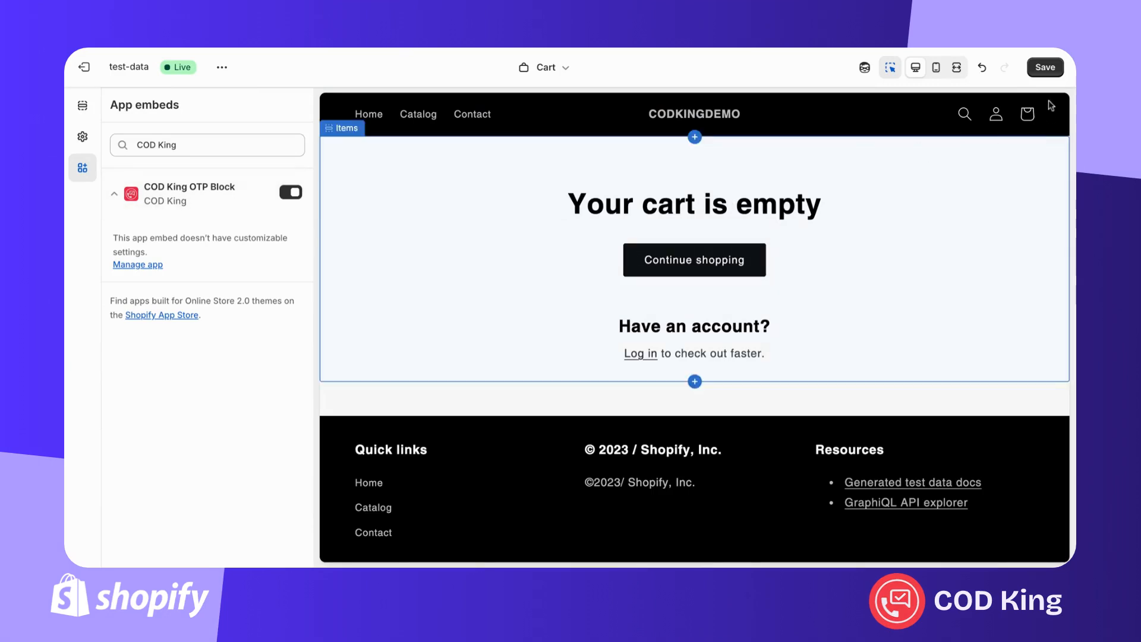
left_click(1045, 68)
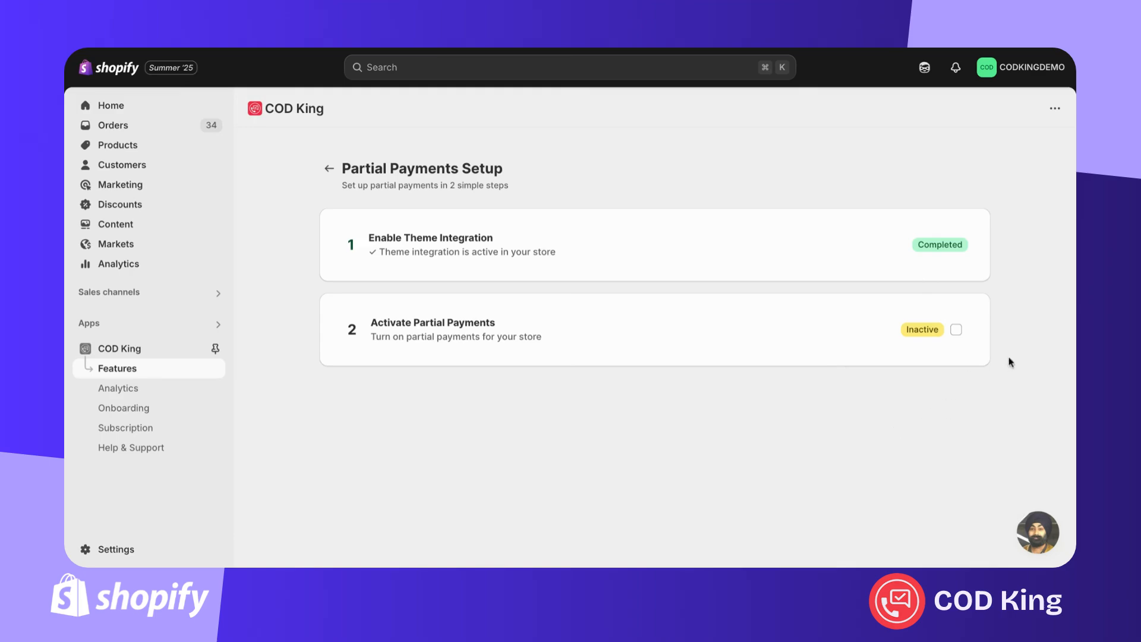
left_click(956, 329)
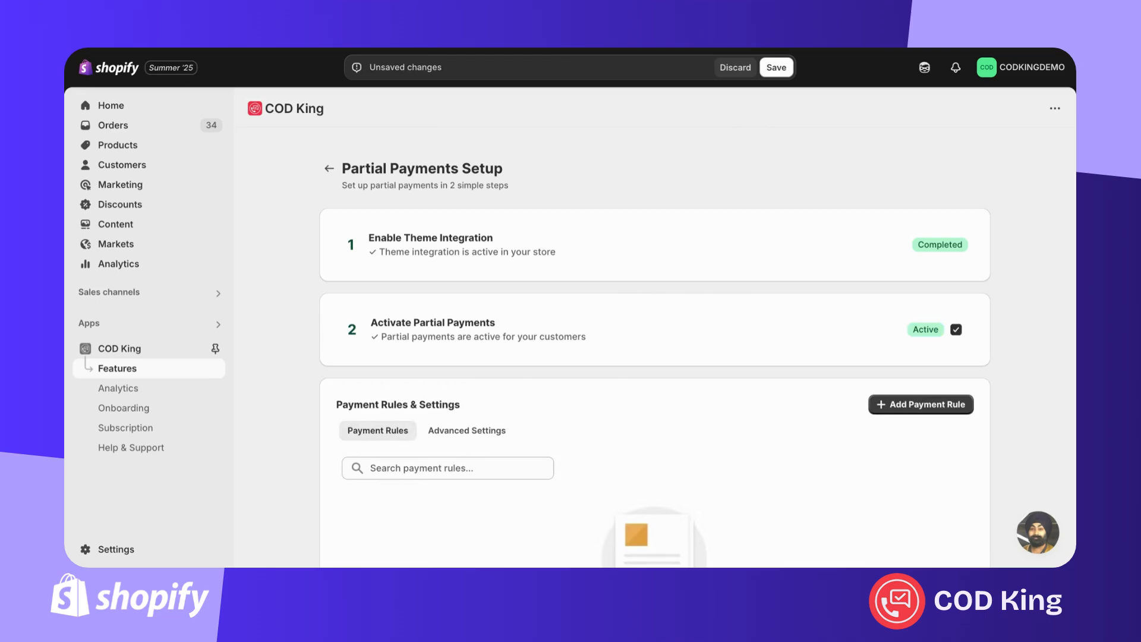
left_click(777, 67)
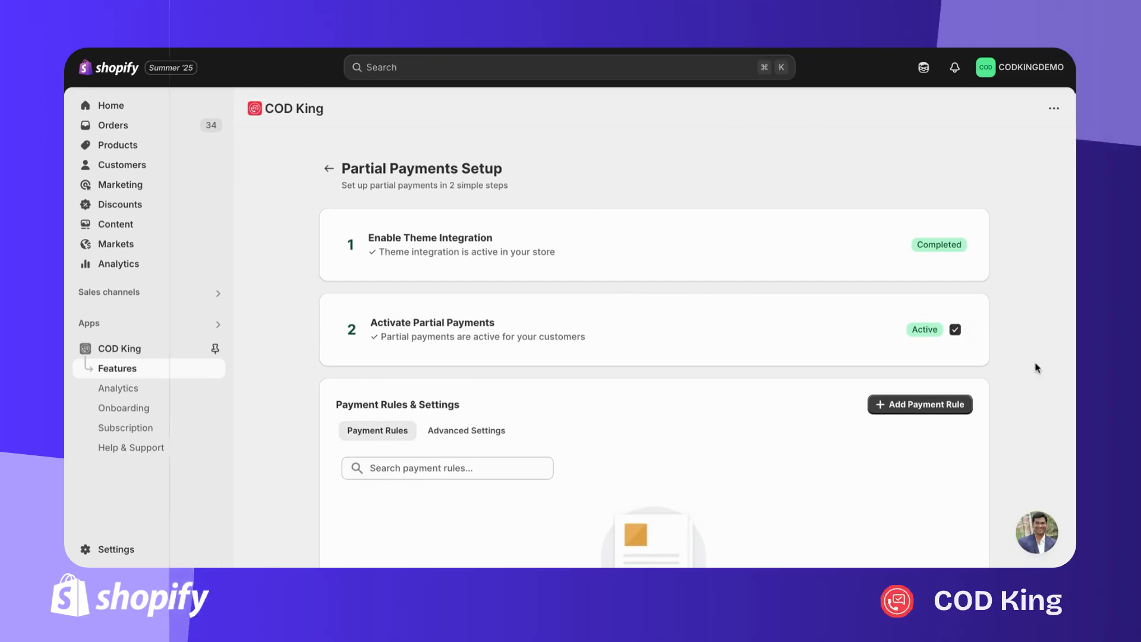
- Add and save a payment rule named "Full Payment" with the amount type Enable Full Payment
scroll(886, 295, "down", 5)
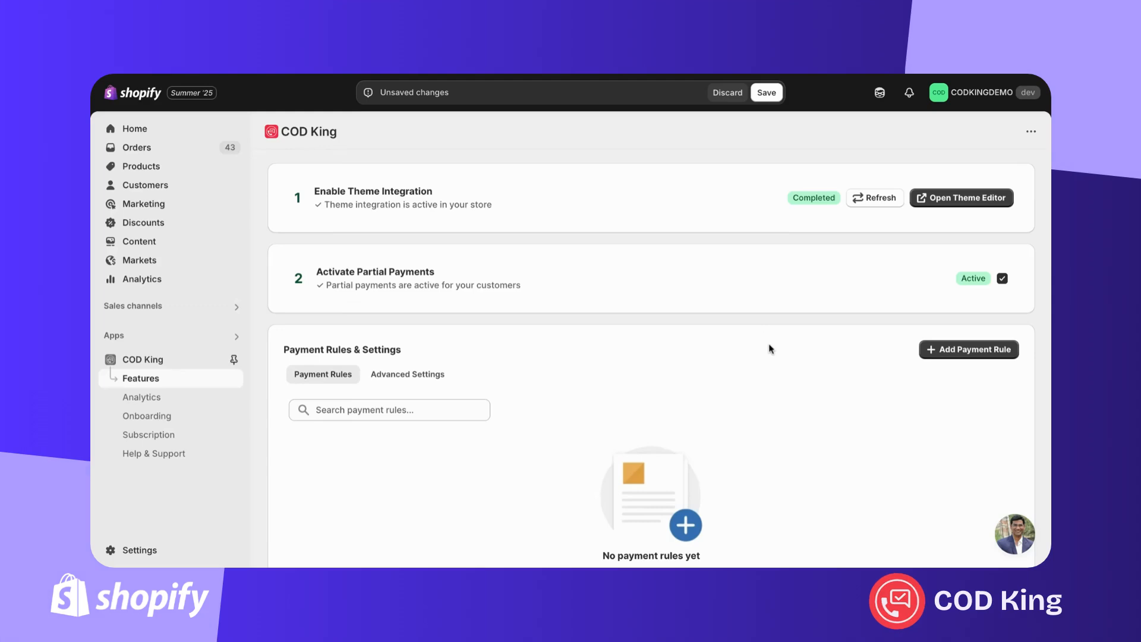
left_click(956, 356)
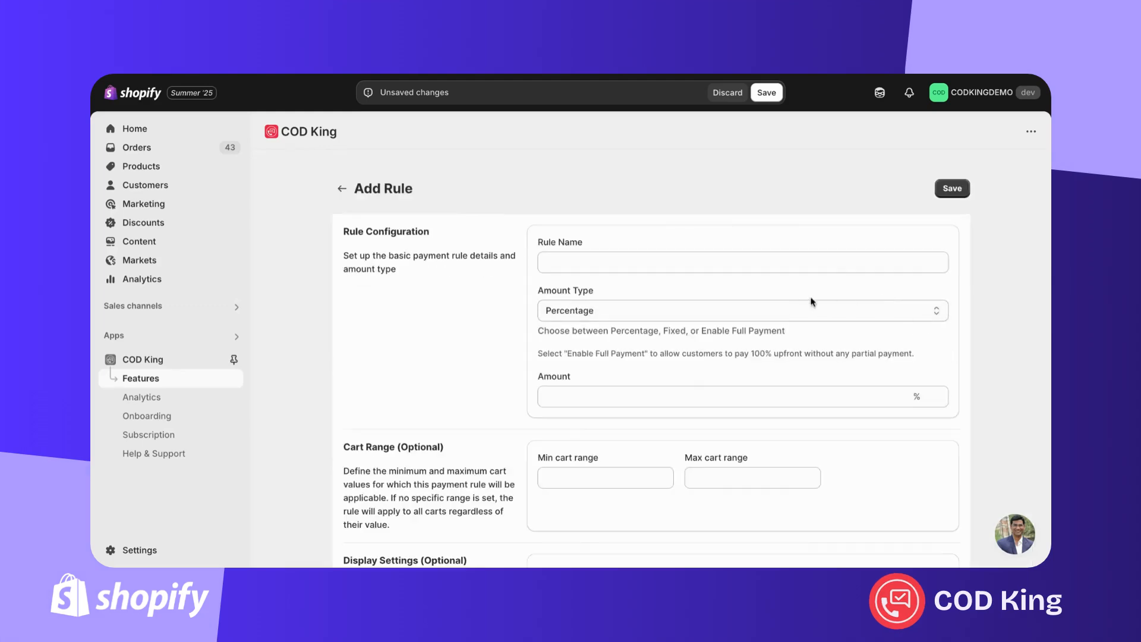
left_click(668, 310)
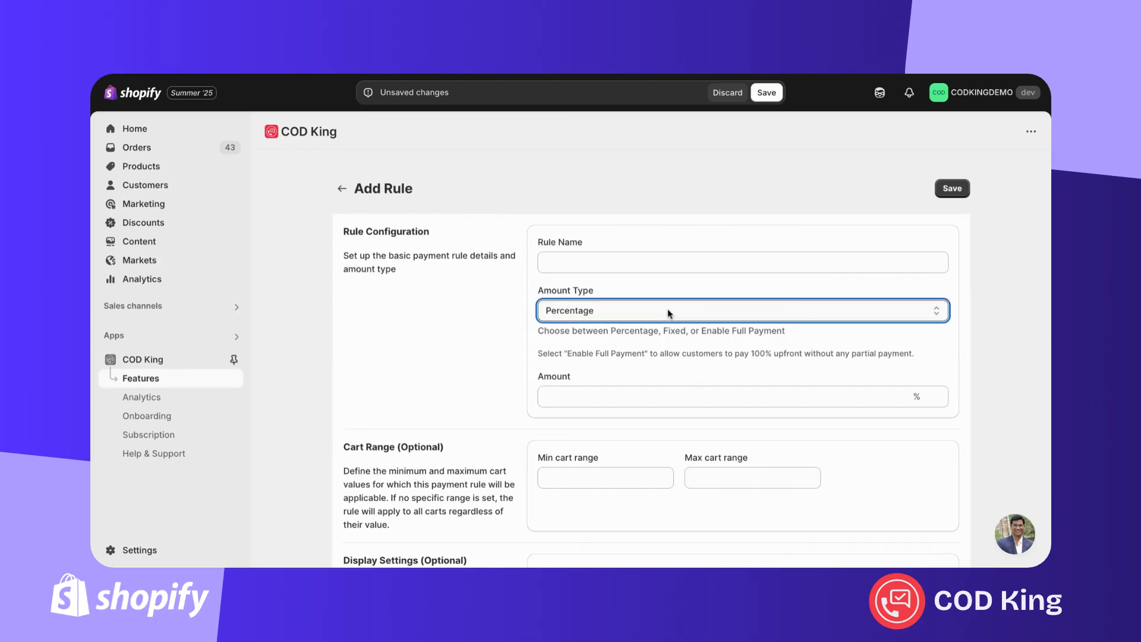
left_click(599, 344)
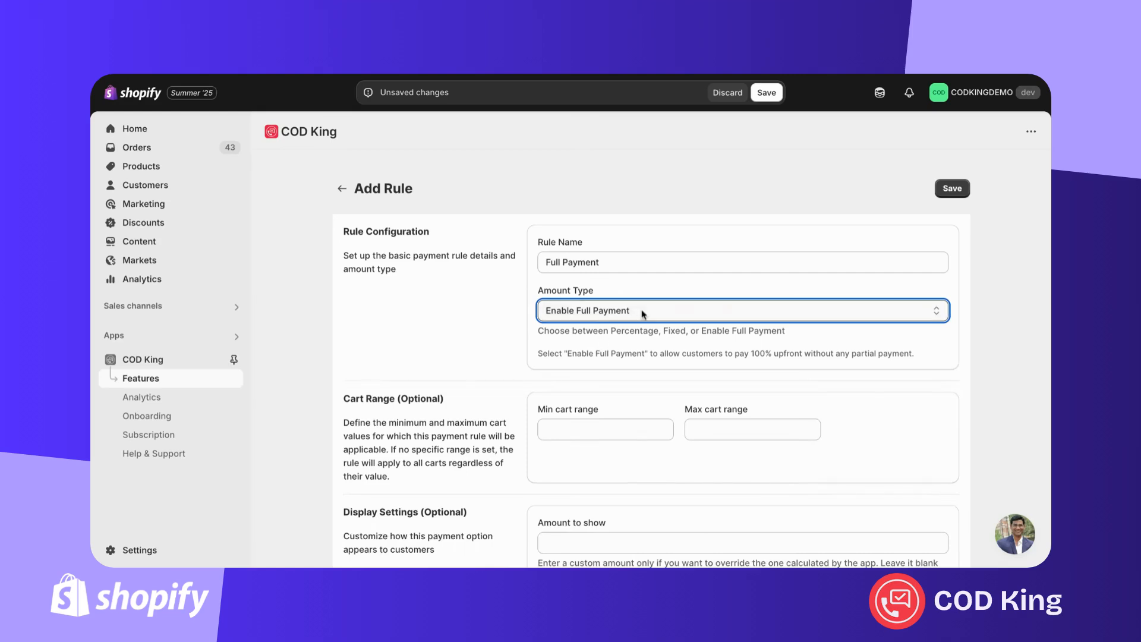
left_click(948, 195)
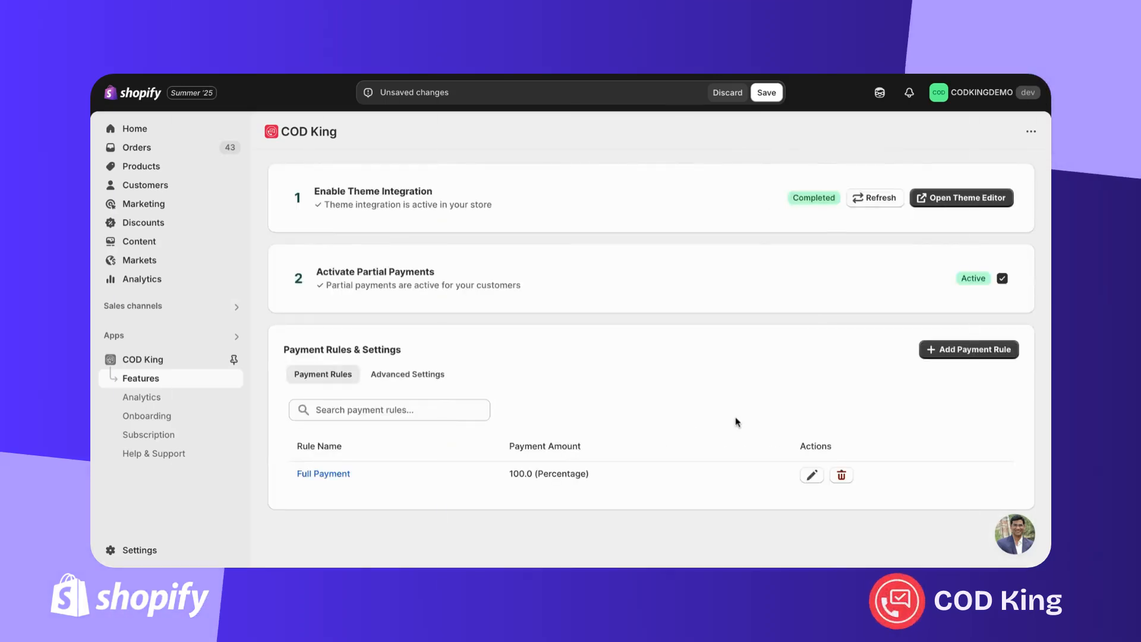
- Add and save a payment rule named "Pay 100 Now and Rest on Delivery" with a Fixed amount of 100
left_click(942, 363)
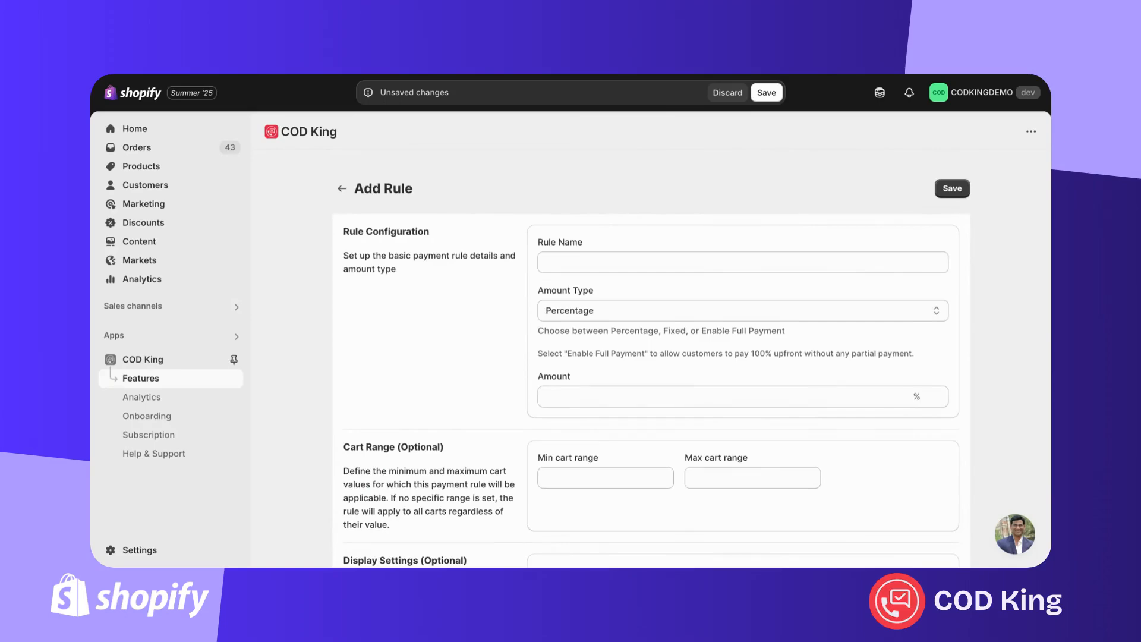
left_click(652, 314)
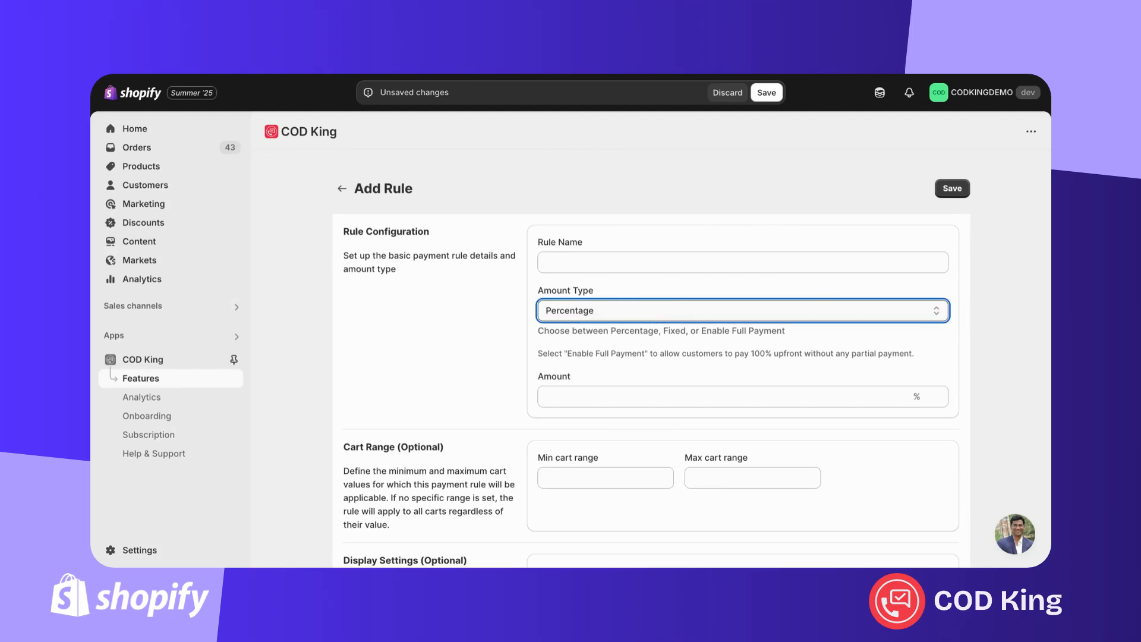
left_click(573, 333)
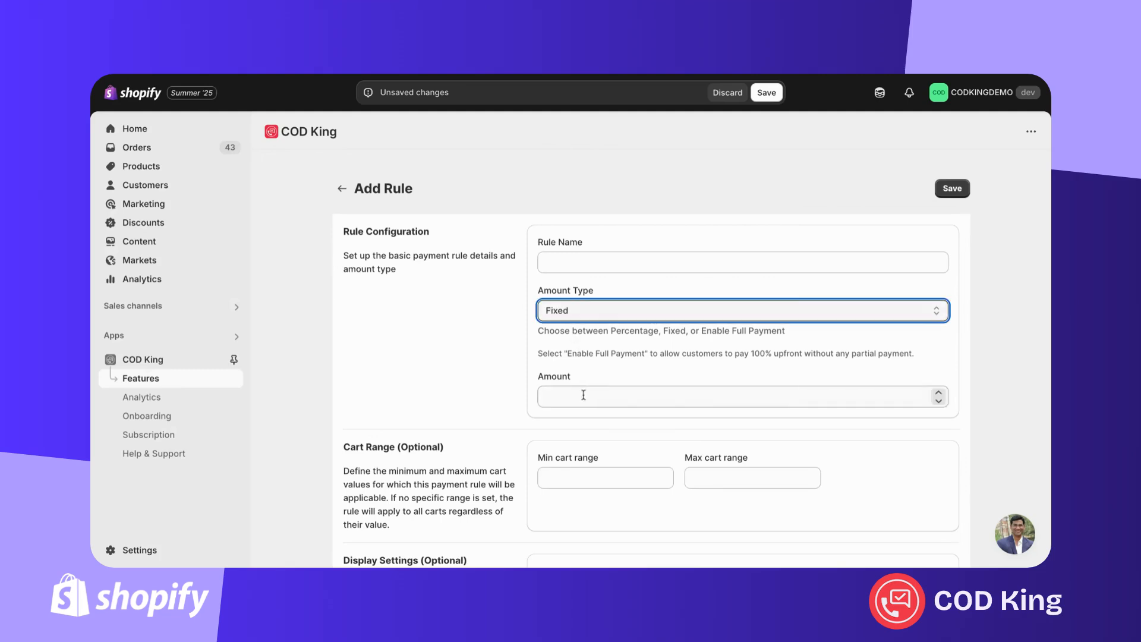
left_click(584, 395)
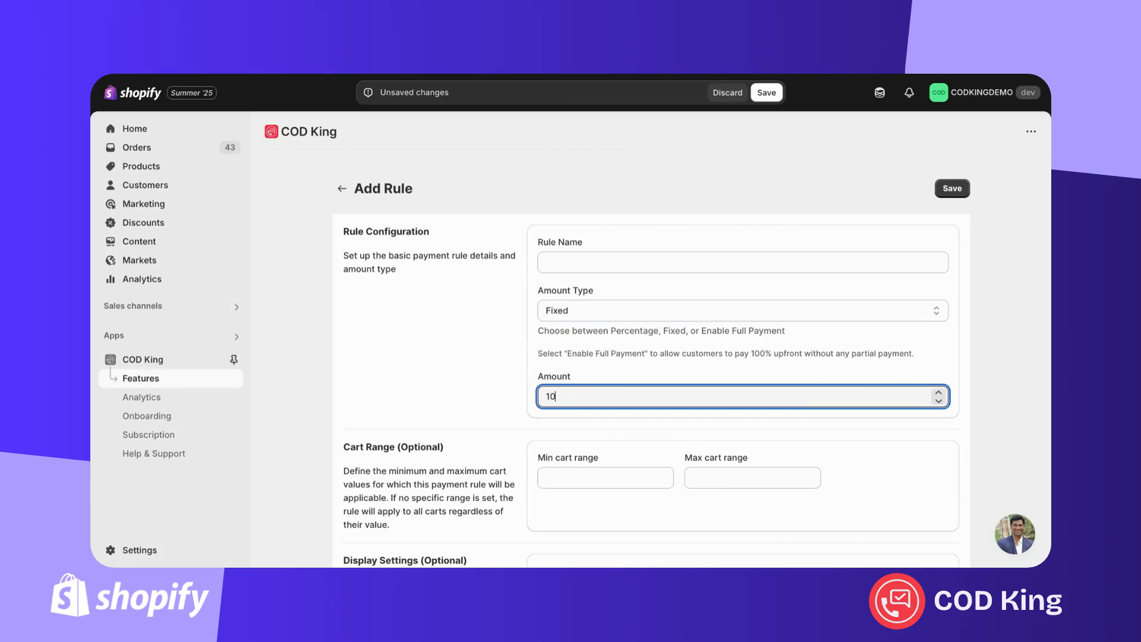
left_click(580, 267)
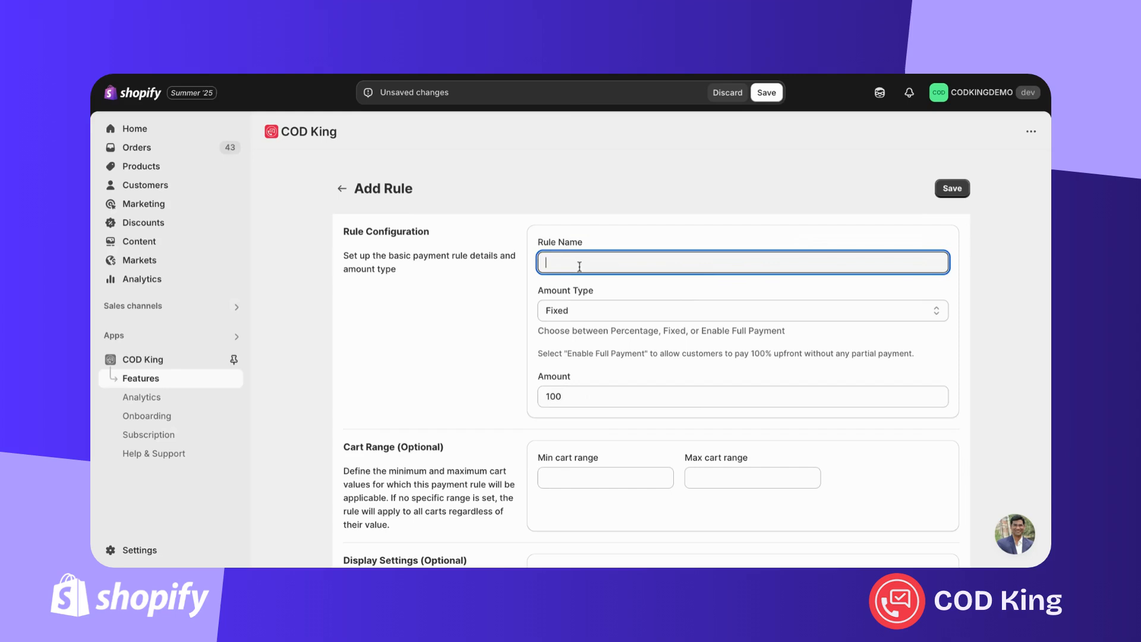
type("Pay 100 Now and Rest on Delivery")
scroll(994, 419, "down", 1)
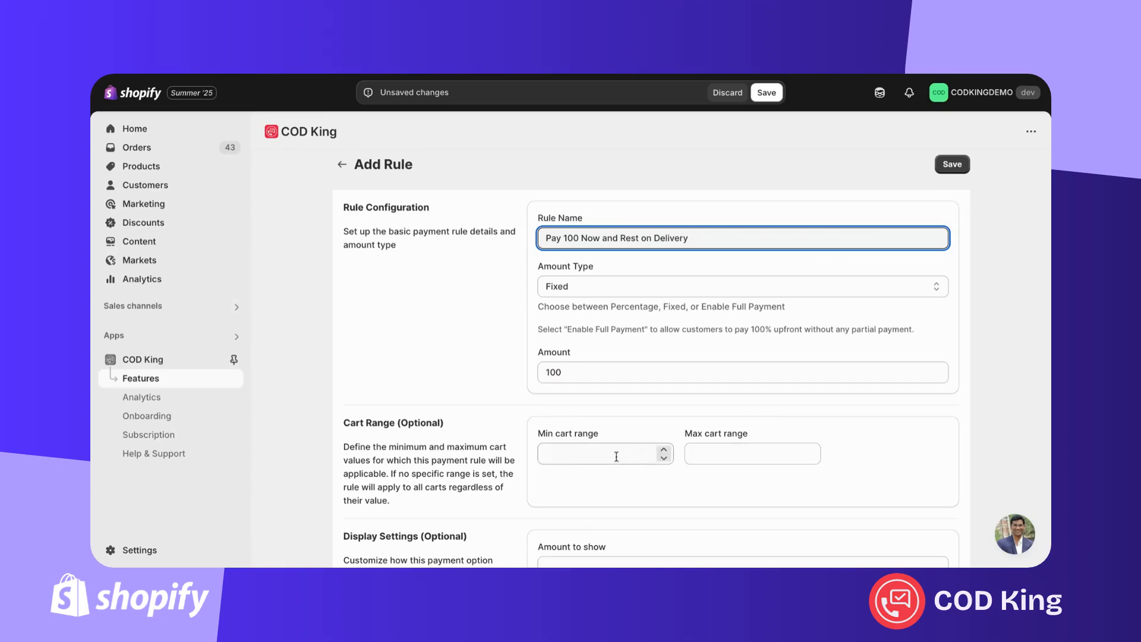
left_click(956, 169)
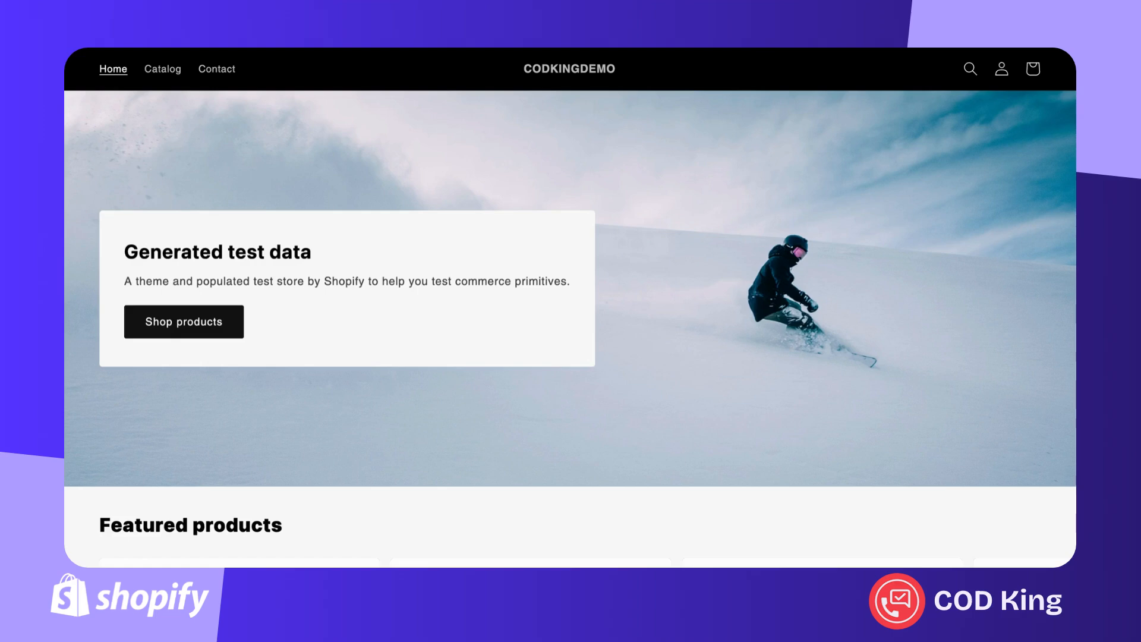
- On the storefront, buy The Collection Snowboard: Liquid with "Pay 100 Now and Rest on Delivery", proceed to payment and review the checkout page
scroll(258, 360, "down", 6)
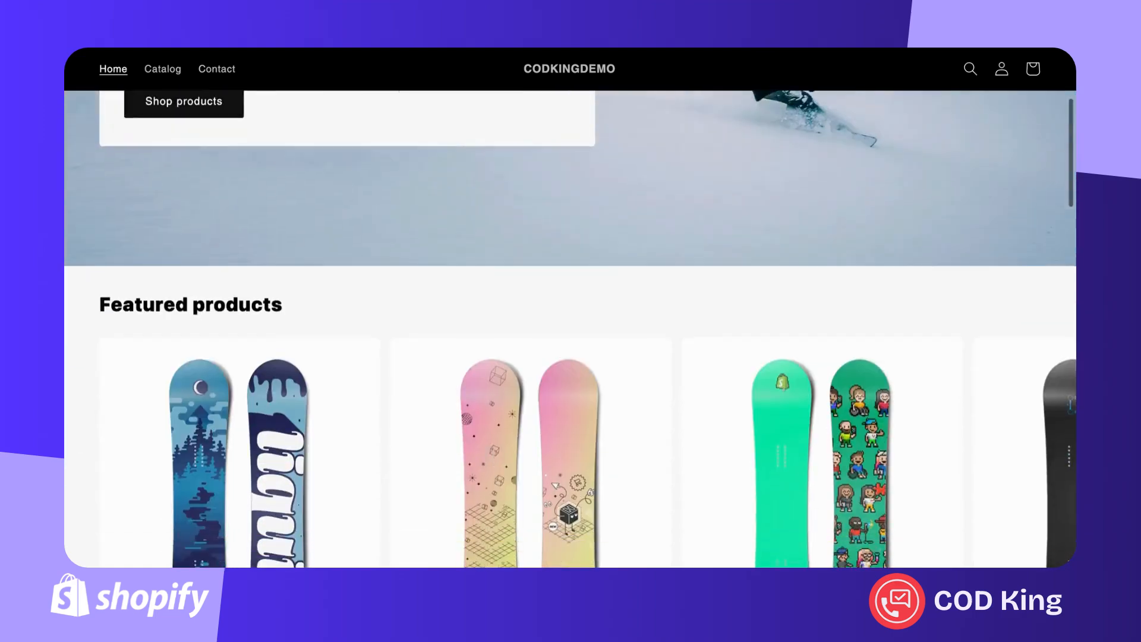
left_click(257, 359)
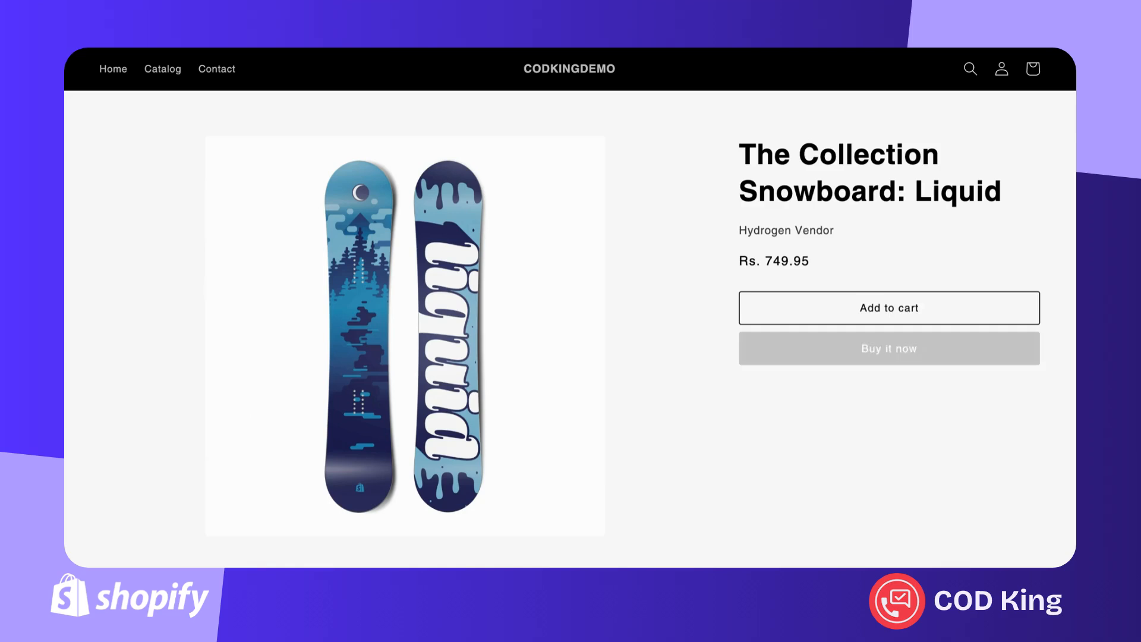
left_click(855, 354)
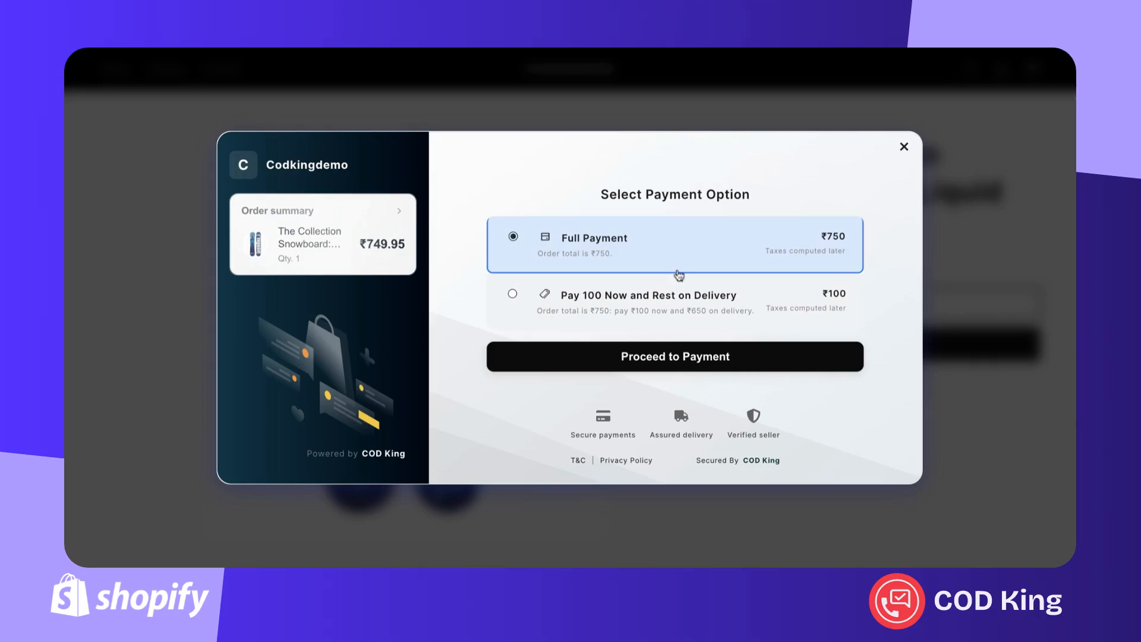
left_click(659, 307)
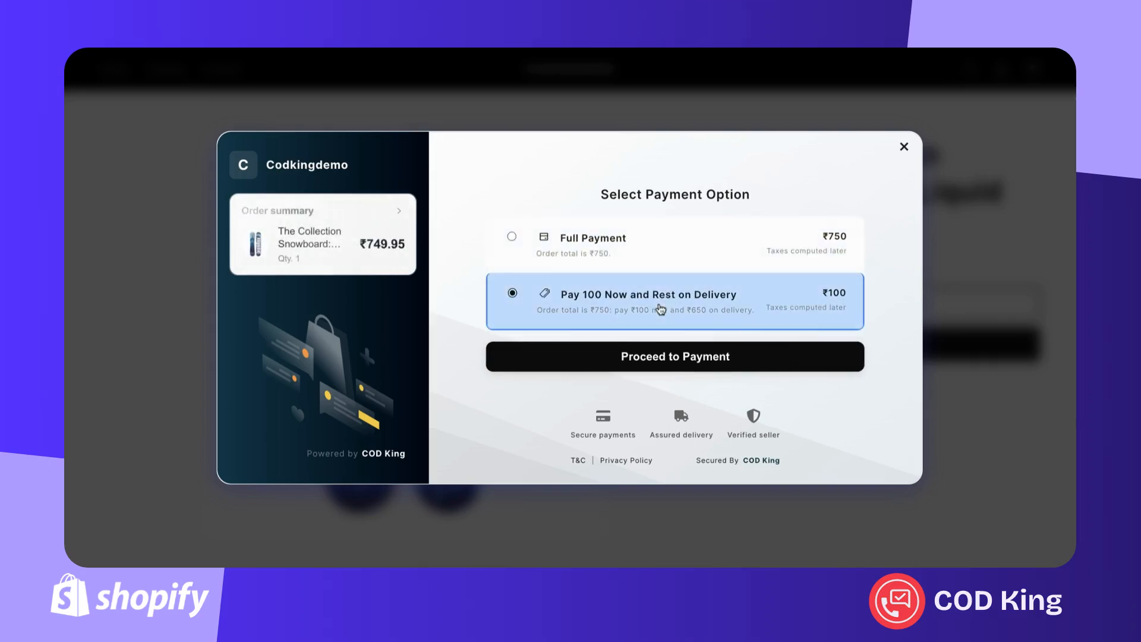
left_click(685, 363)
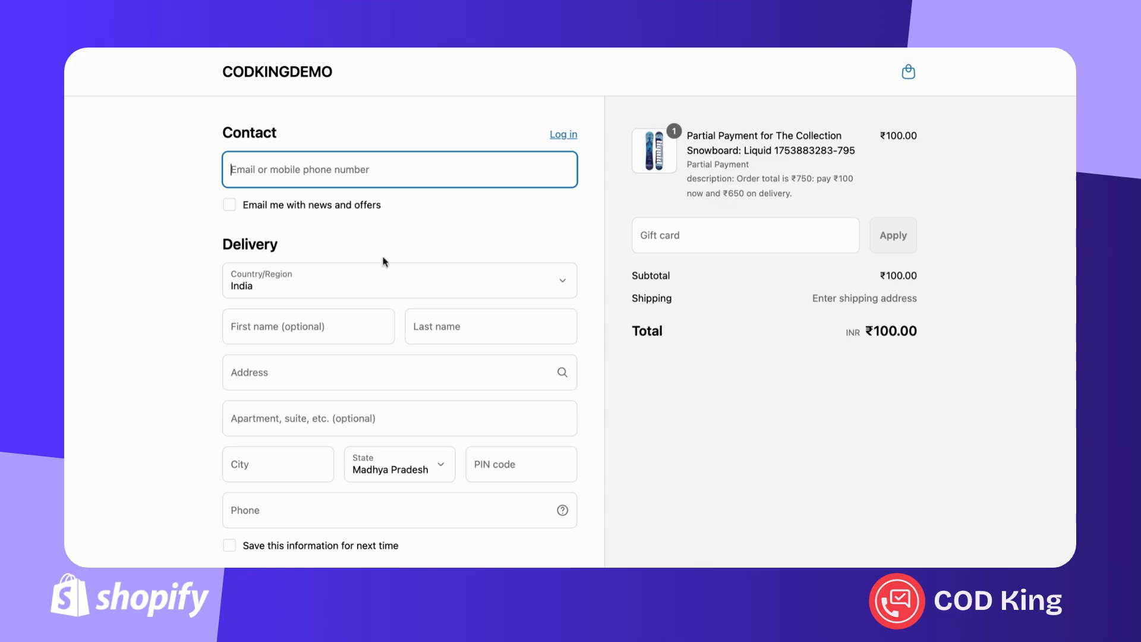
scroll(409, 389, "down", 2)
scroll(411, 393, "down", 6)
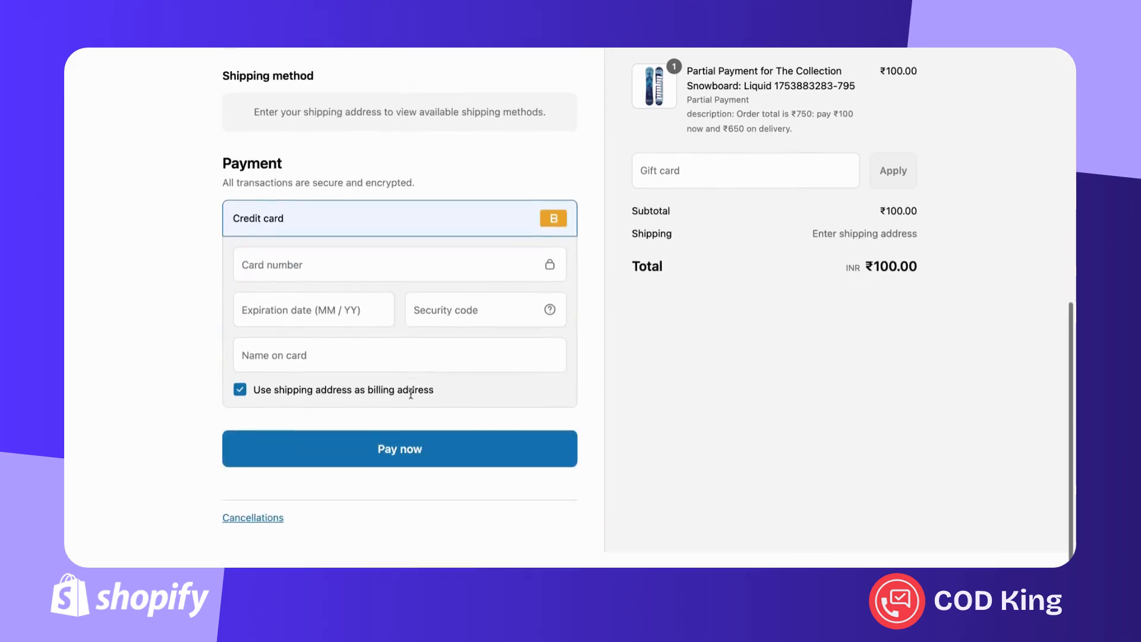